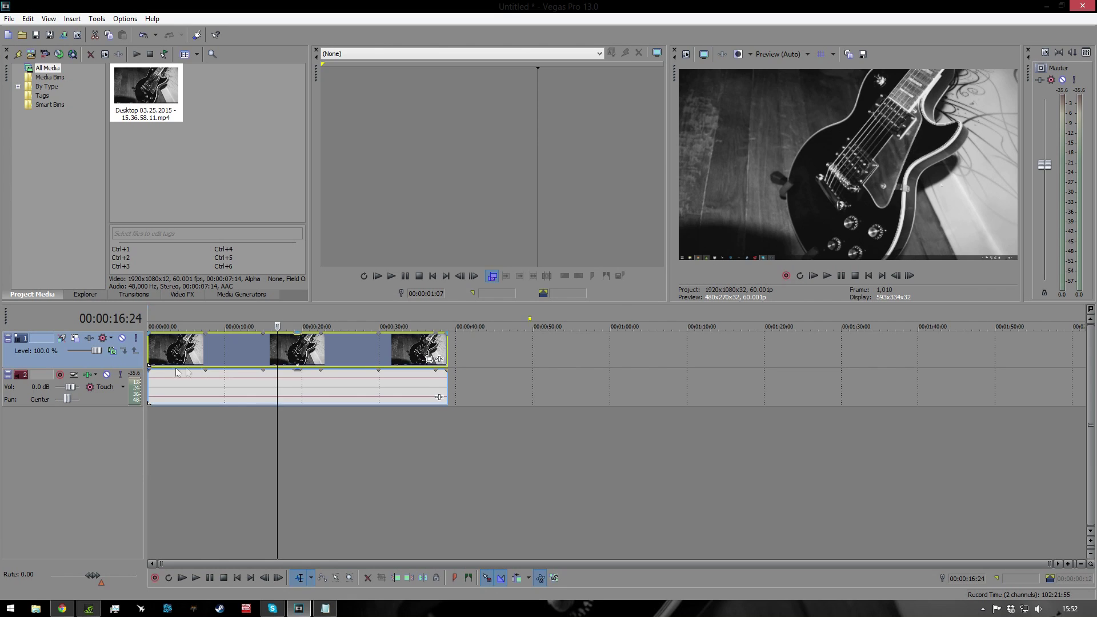
Place the timeline cursor at 00:00:16:15 inside the guitar clip.
{"action": "left_click", "coordinate": [275, 343]}
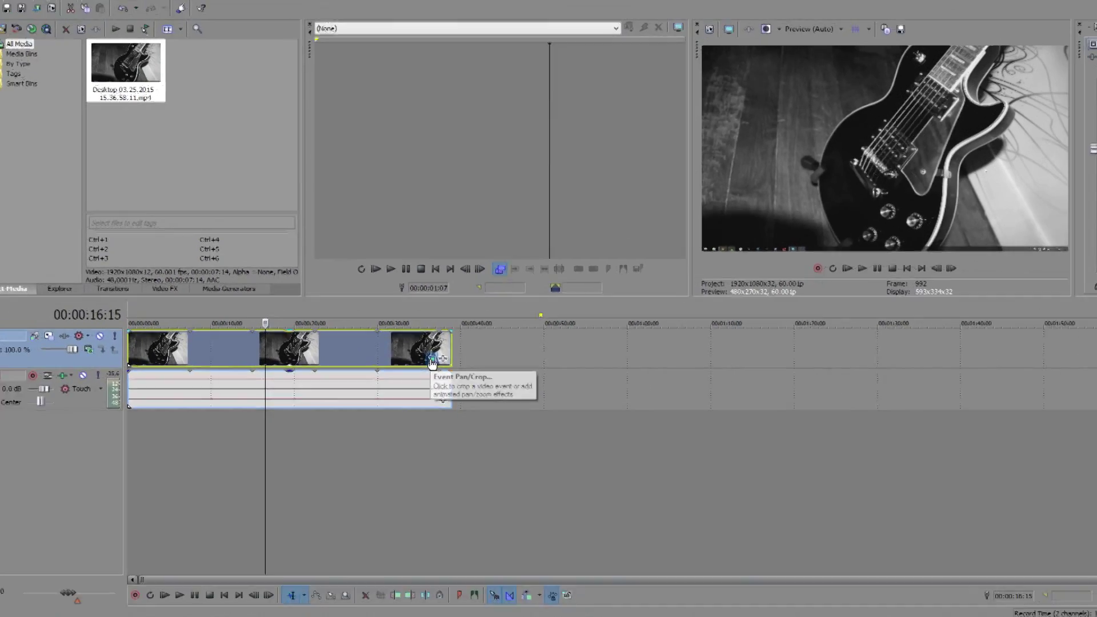
Open the guitar clip's Event Pan/Crop window and move its keyframe cursor later into the event.
{"action": "left_click", "coordinate": [570, 342]}
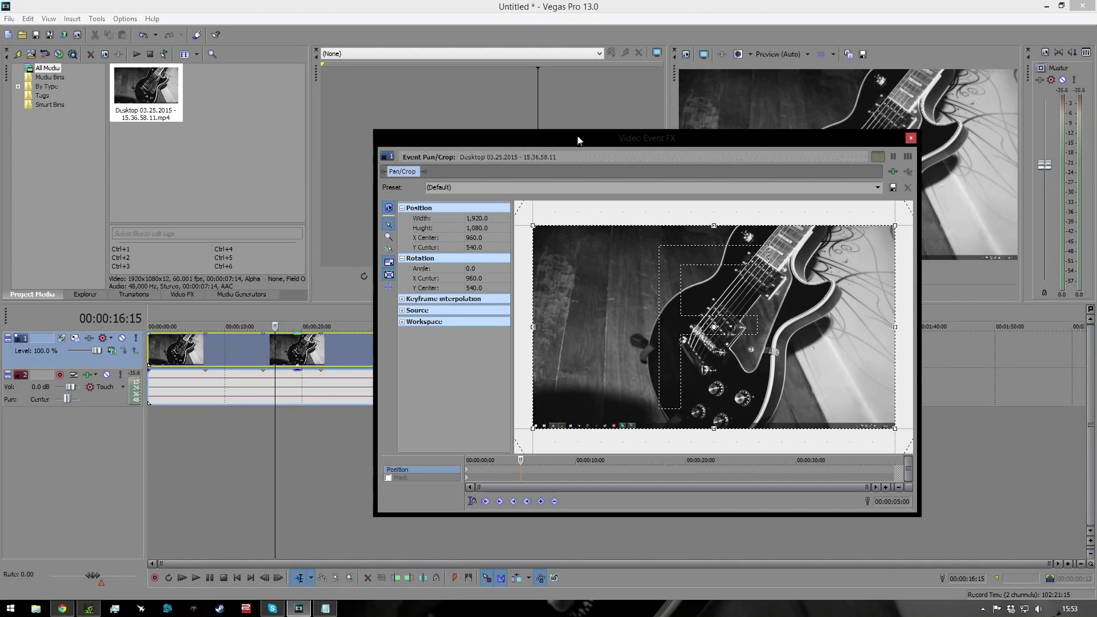
{"action": "left_click_drag", "start_coordinate": [576, 139], "coordinate": [500, 120]}
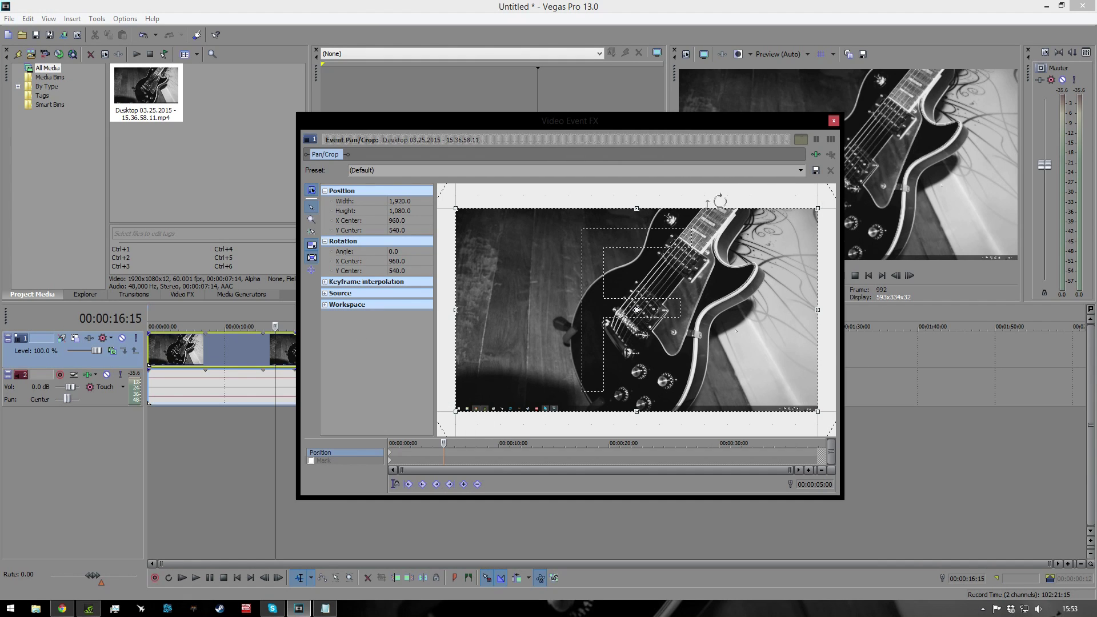
{"action": "left_click_drag", "start_coordinate": [444, 443], "coordinate": [500, 462]}
Replace the keyframe at 00:00:10:03 with a fresh full-frame keyframe.
{"action": "left_click", "coordinate": [478, 485]}
{"action": "left_click", "coordinate": [463, 485]}
At 00:00:11:10, resize the crop box to 684.8 × 385.2 centred on the guitar's knobs.
{"action": "left_click_drag", "start_coordinate": [500, 443], "coordinate": [516, 443]}
{"action": "left_click_drag", "start_coordinate": [457, 211], "coordinate": [505, 245]}
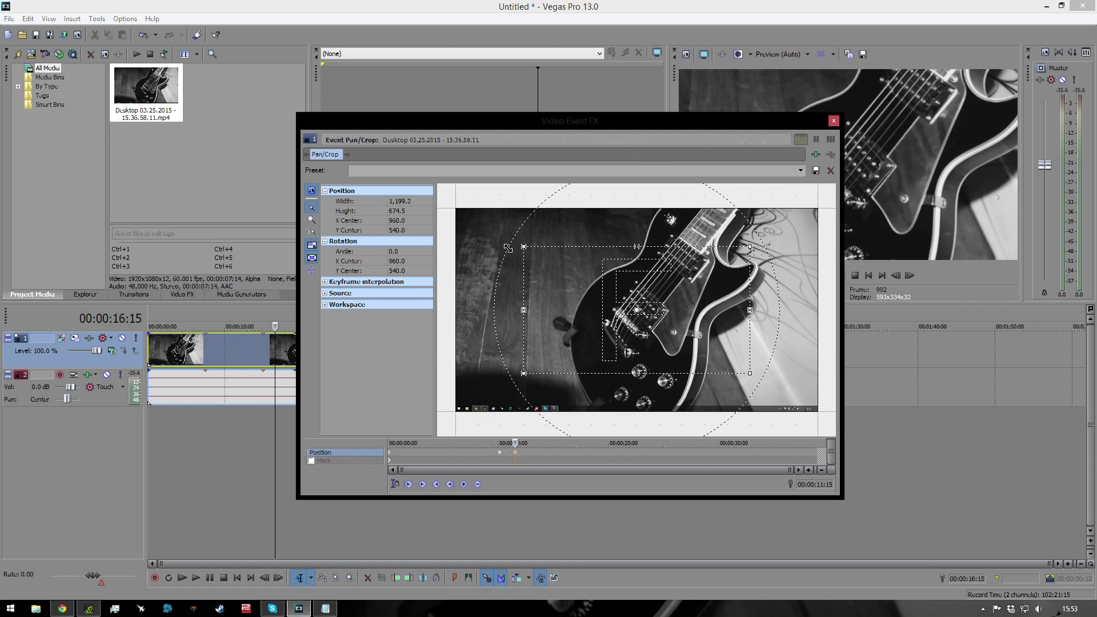
{"action": "left_click_drag", "start_coordinate": [594, 121], "coordinate": [367, 99]}
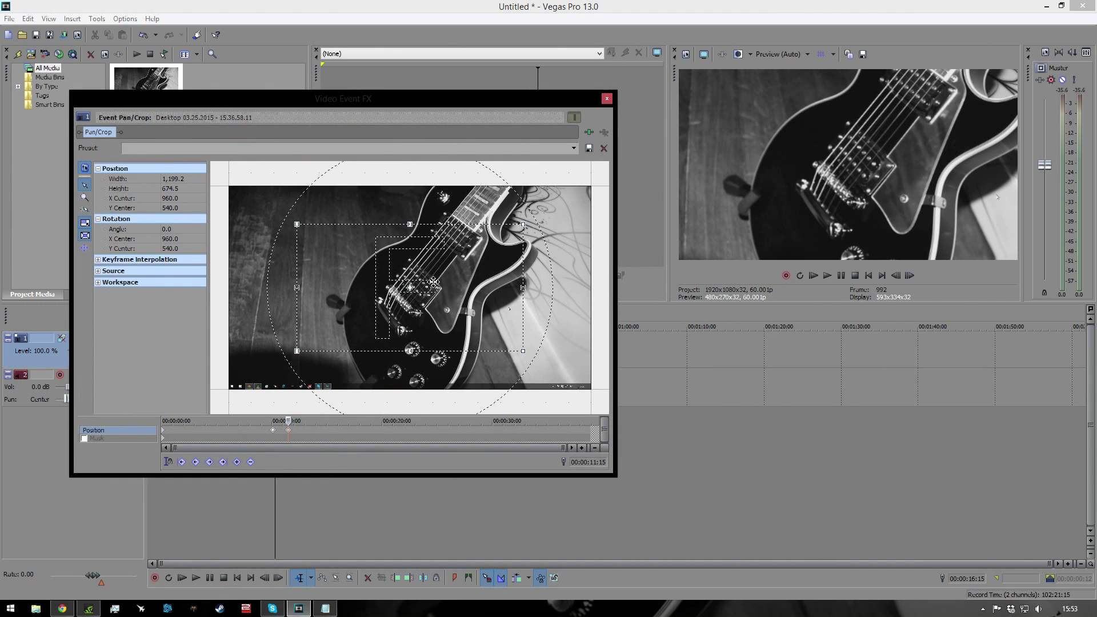
{"action": "left_click_drag", "start_coordinate": [433, 281], "coordinate": [444, 311]}
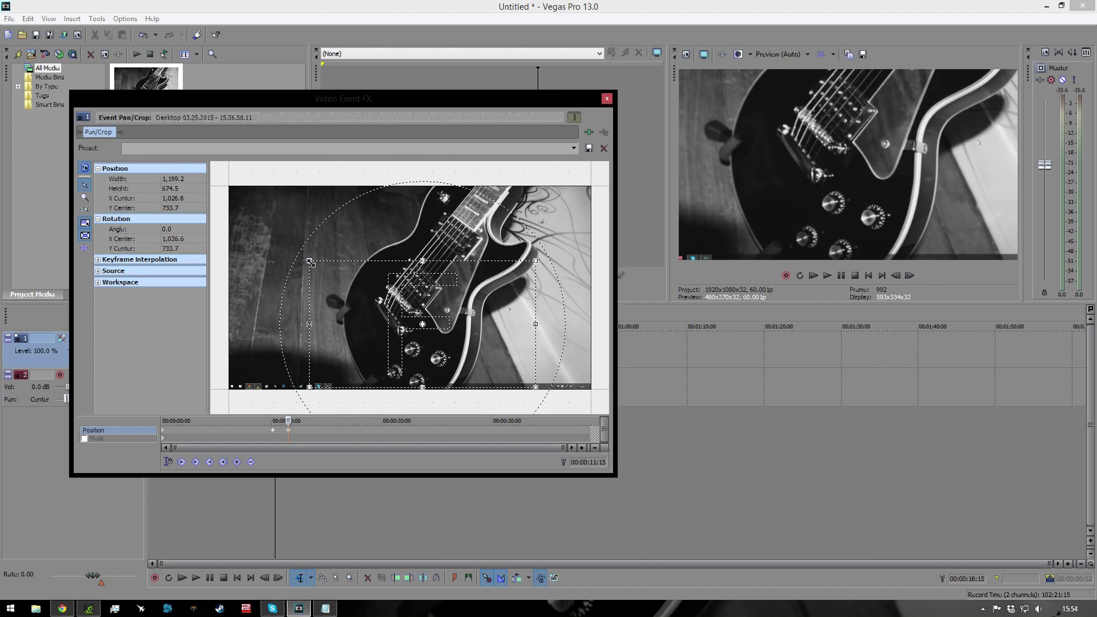
{"action": "left_click_drag", "start_coordinate": [307, 253], "coordinate": [337, 275]}
{"action": "left_click_drag", "start_coordinate": [416, 306], "coordinate": [399, 338]}
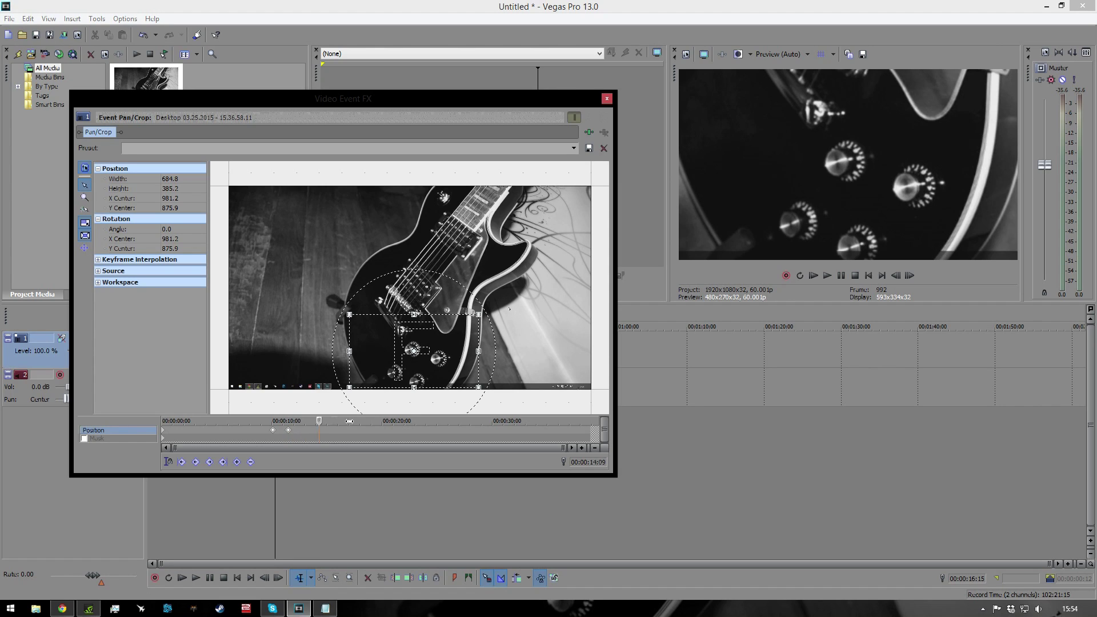
Add a keyframe at 00:00:13:12 holding the knob close-up, then move the cursor to 00:00:14:13.
{"action": "left_click", "coordinate": [391, 421]}
{"action": "left_click_drag", "start_coordinate": [376, 423], "coordinate": [316, 429]}
{"action": "left_click_drag", "start_coordinate": [316, 428], "coordinate": [309, 429]}
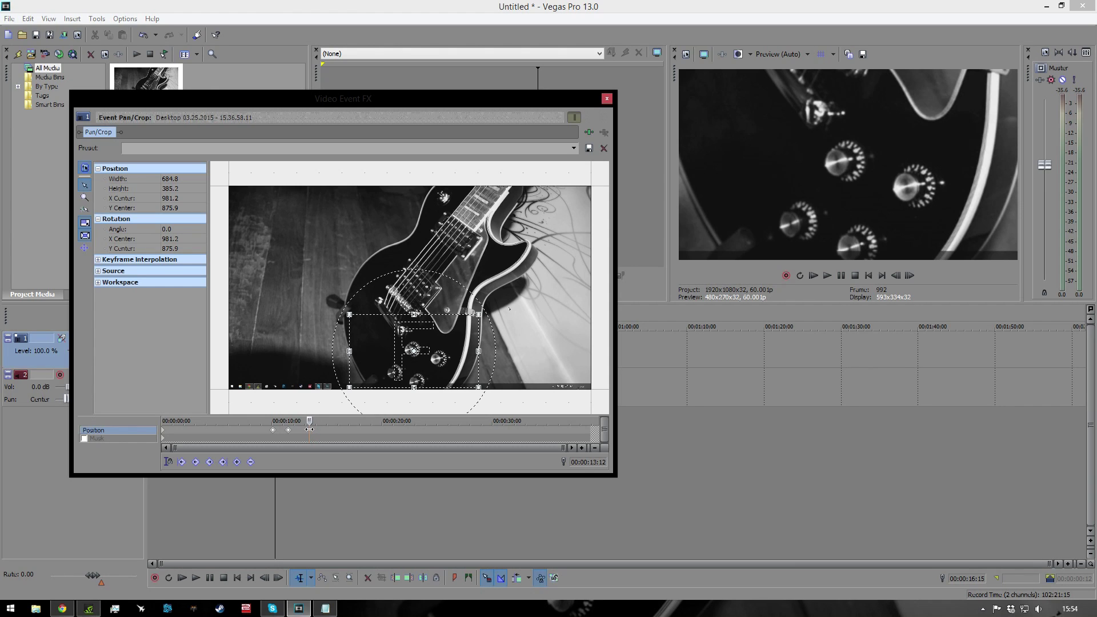
{"action": "left_click", "coordinate": [240, 463]}
{"action": "left_click_drag", "start_coordinate": [315, 420], "coordinate": [321, 421]}
Restore full frame at 00:00:14:13: width 1920, height 1080, centre 960, 540; close Pan/Crop.
{"action": "scroll", "coordinate": [350, 325], "scroll_direction": "down", "scroll_amount": 5}
{"action": "left_click", "coordinate": [178, 180]}
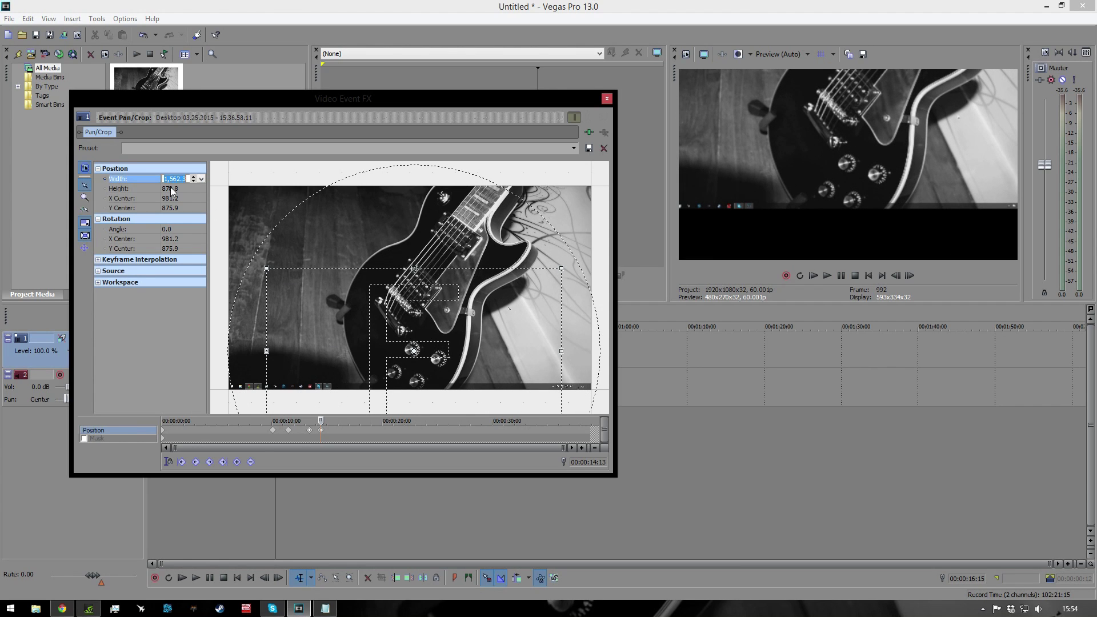
{"action": "type", "text": "1920"}
{"action": "left_click", "coordinate": [166, 189]}
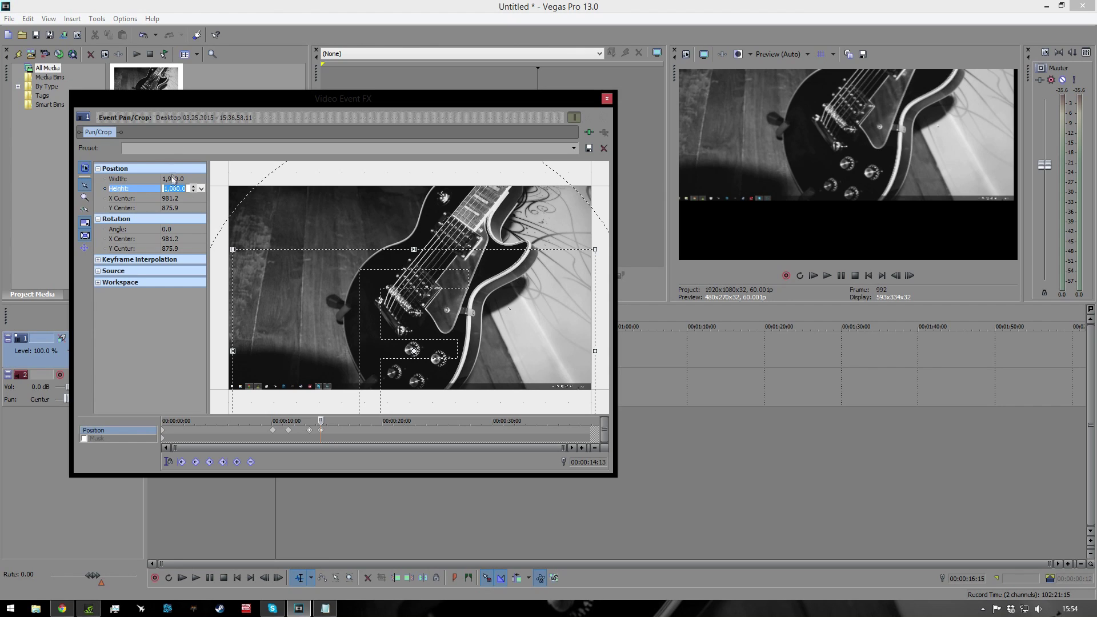
{"action": "left_click", "coordinate": [176, 199]}
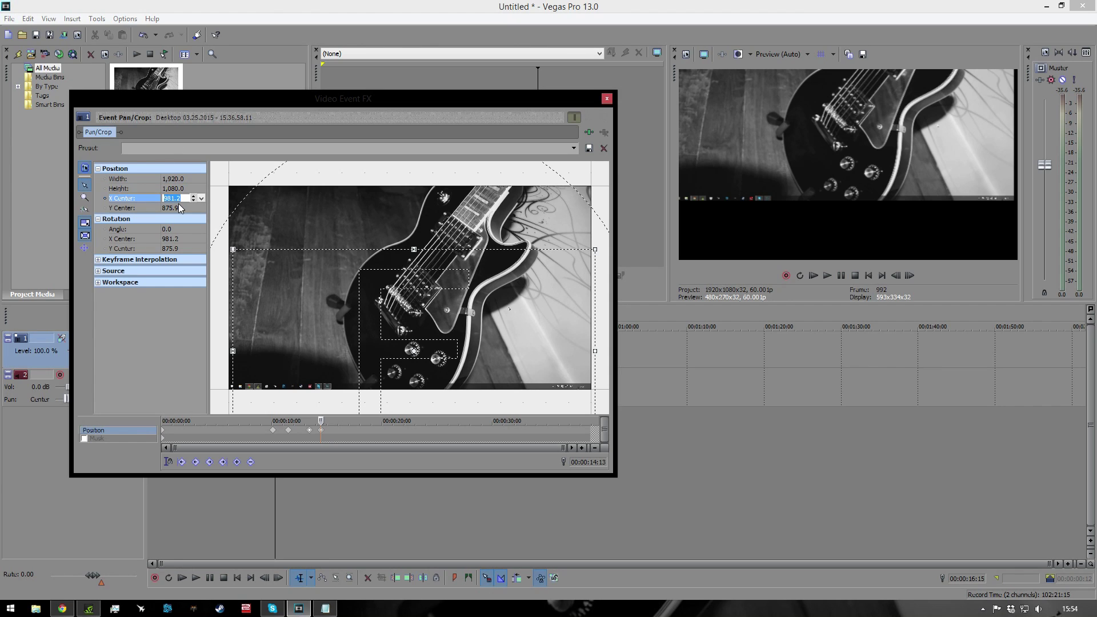
{"action": "type", "text": "960"}
{"action": "left_click", "coordinate": [180, 208]}
{"action": "type", "text": "540"}
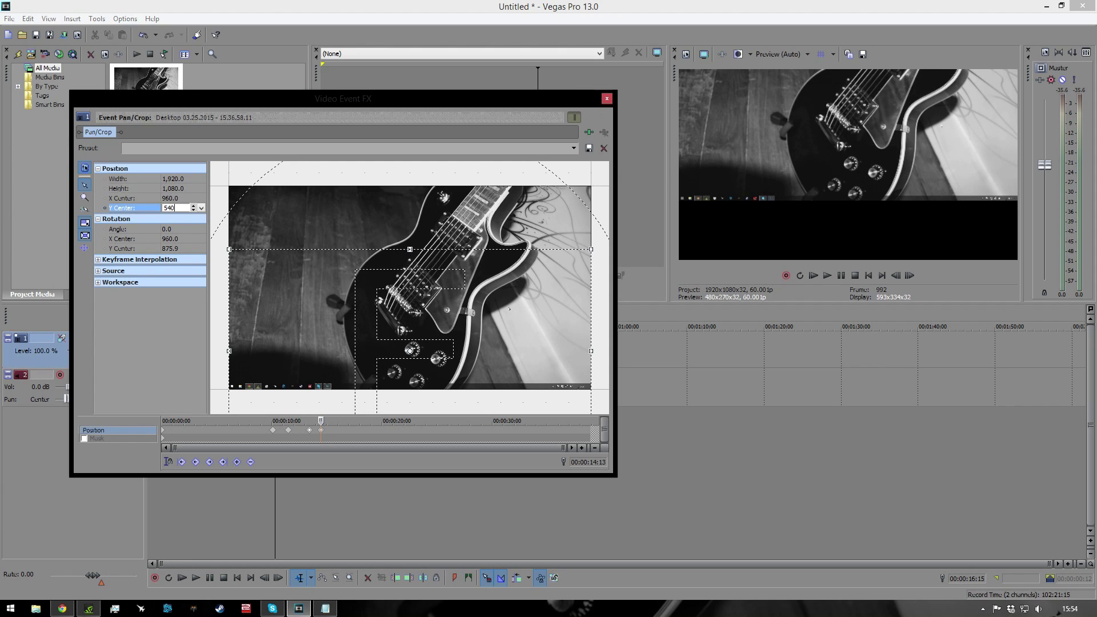
{"action": "key", "text": "Return"}
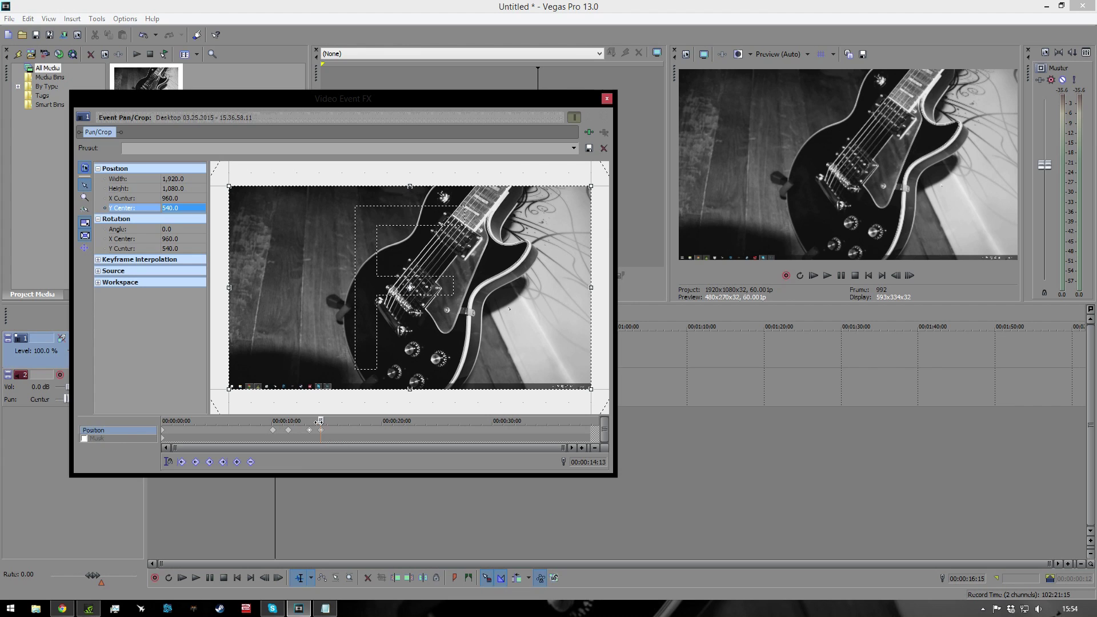
{"action": "mouse_move", "coordinate": [321, 421]}
{"action": "left_mouse_down"}
{"action": "mouse_move", "coordinate": [267, 421]}
{"action": "mouse_move", "coordinate": [322, 421]}
{"action": "left_mouse_up"}
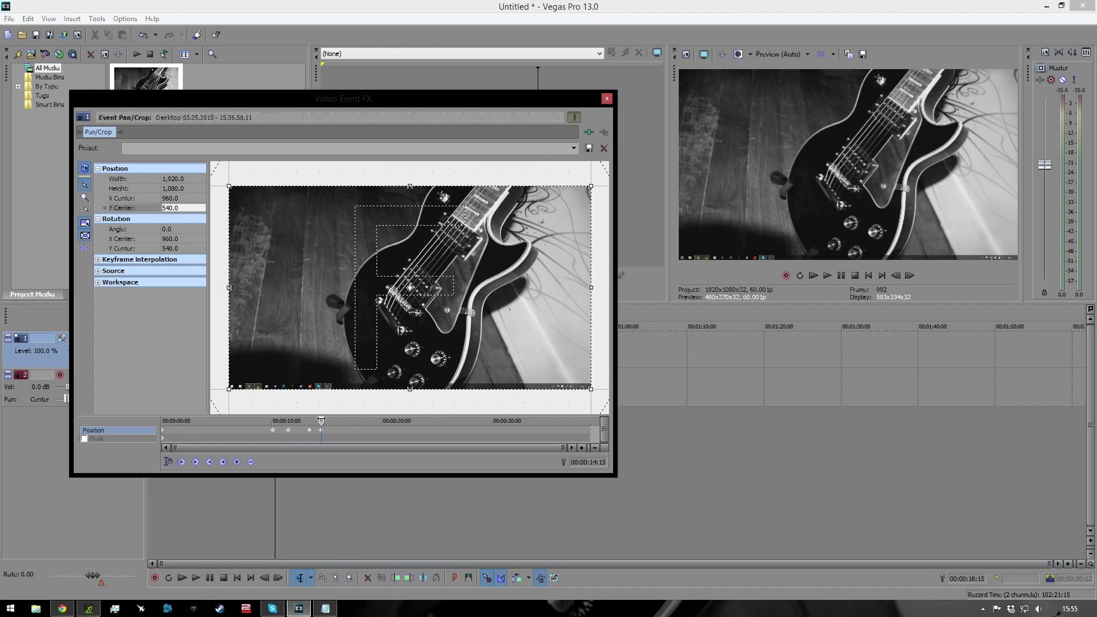
{"action": "left_click", "coordinate": [610, 100]}
Scrub through the knob close-up, then play the timeline back from about 6 seconds.
{"action": "left_click_drag", "start_coordinate": [276, 340], "coordinate": [226, 362]}
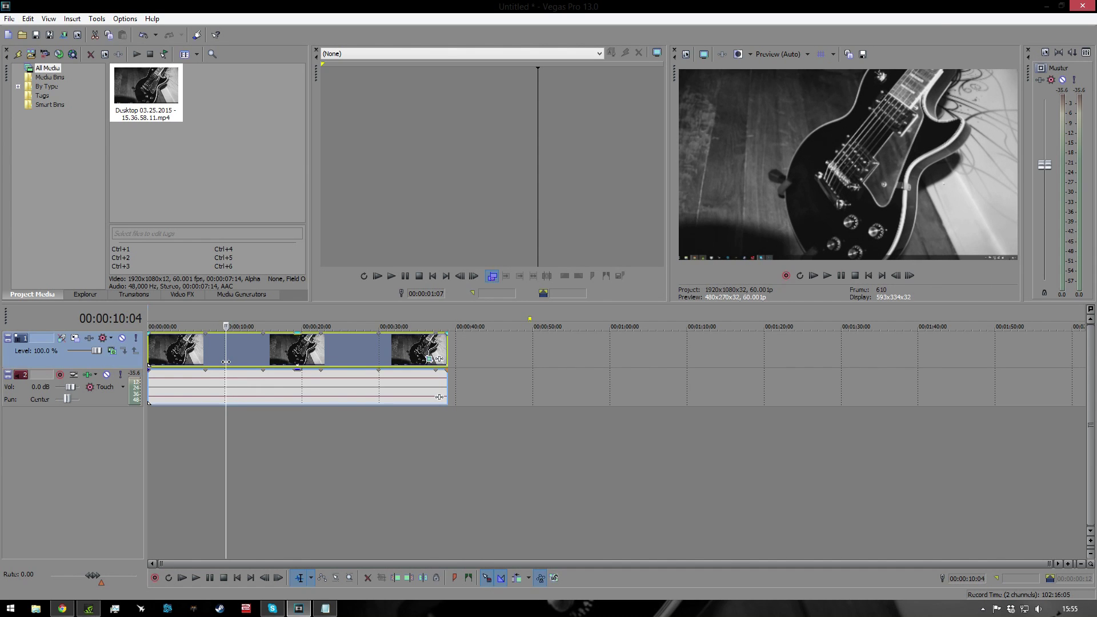
{"action": "left_click", "coordinate": [198, 344]}
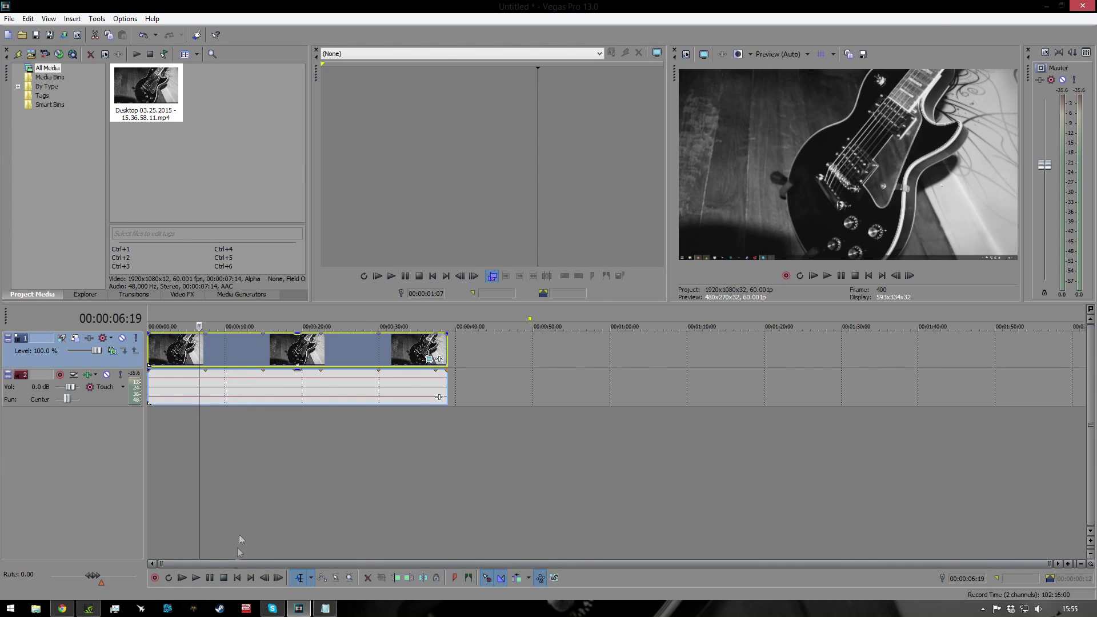
{"action": "left_click", "coordinate": [196, 578]}
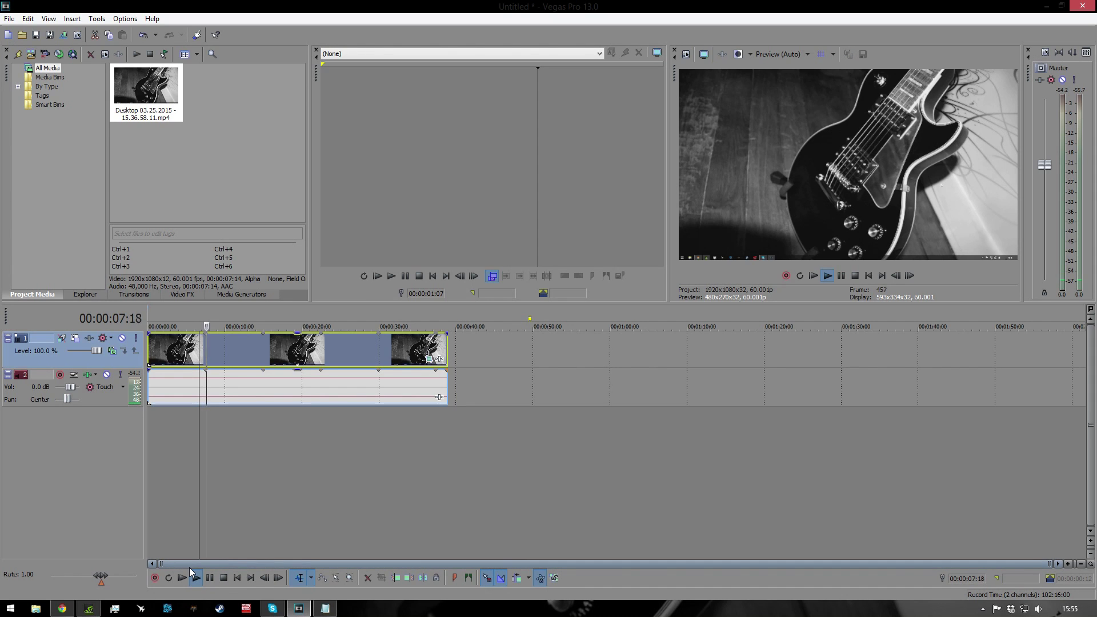